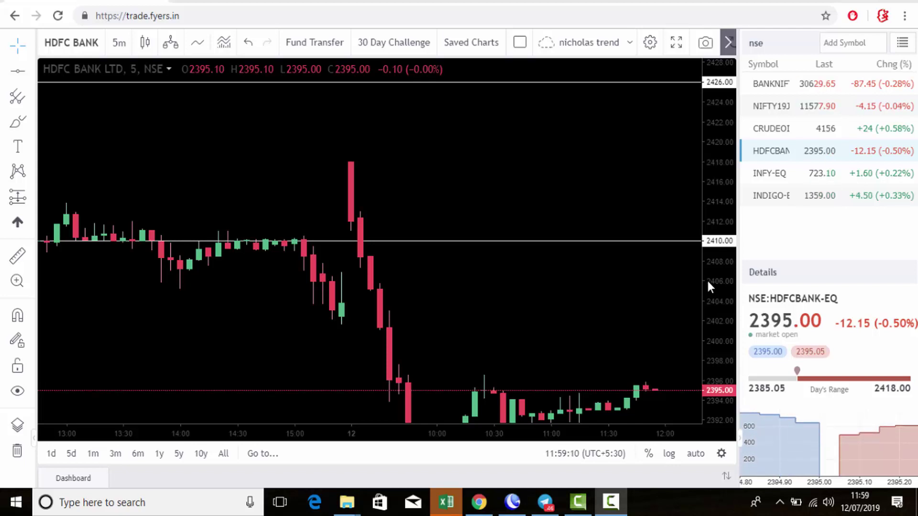
Step: Read the Infy, Indigo and Hdfcbank levels (Hdfcbank 2426_2410) posted in the FYERS & UPSTOX MEMBERS Telegram channel
left_click(545, 502)
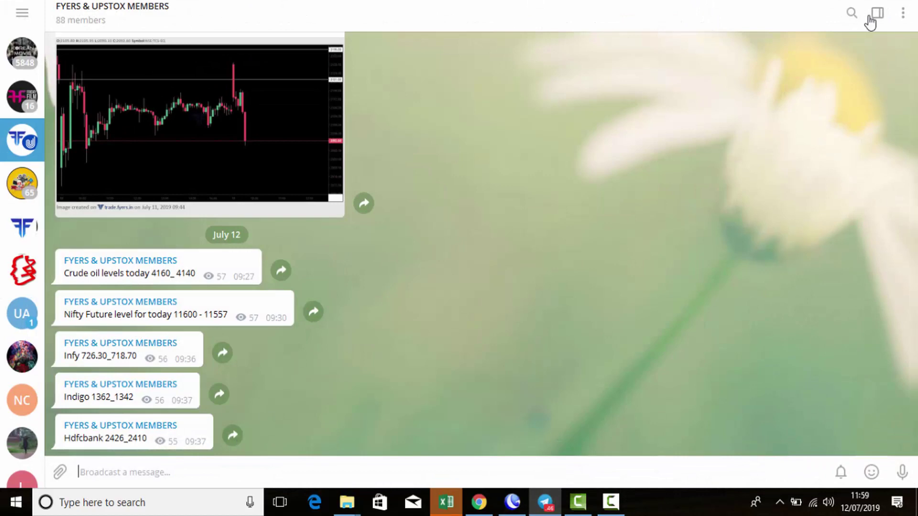
left_click(881, 2)
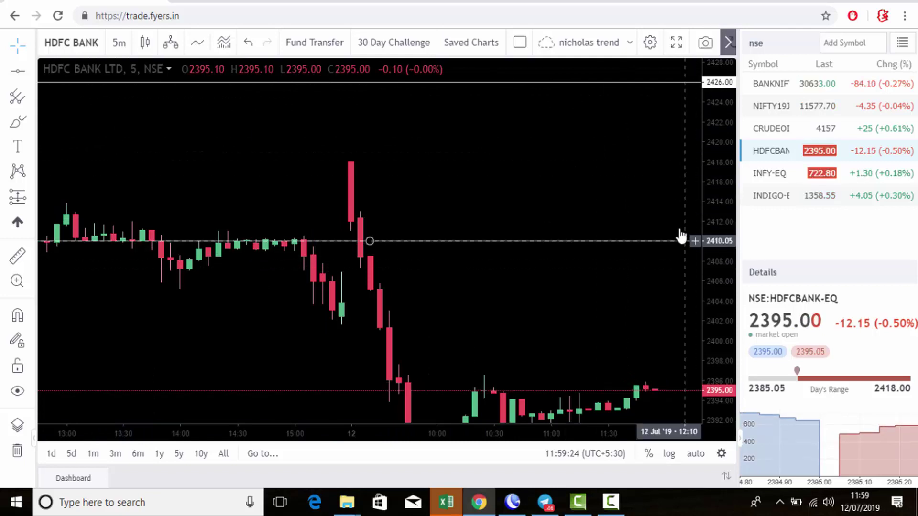
scroll(526, 218, "up", 1)
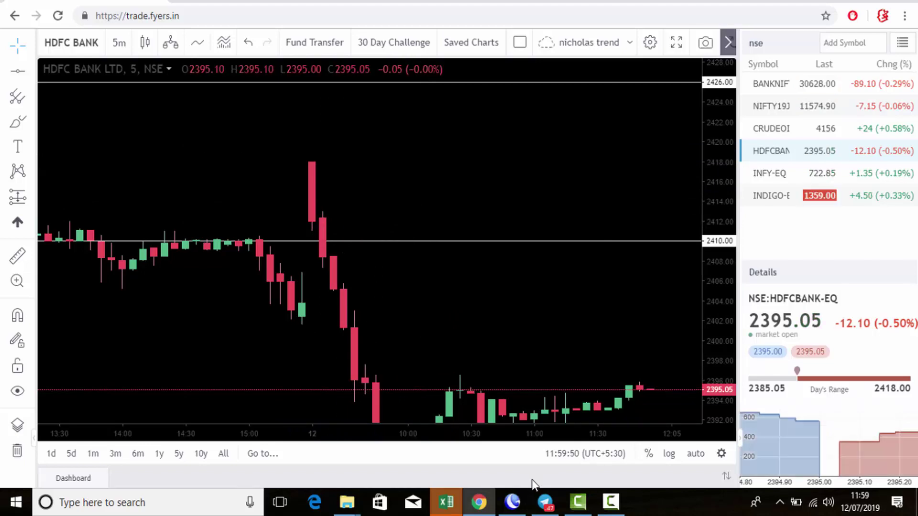
left_click(514, 513)
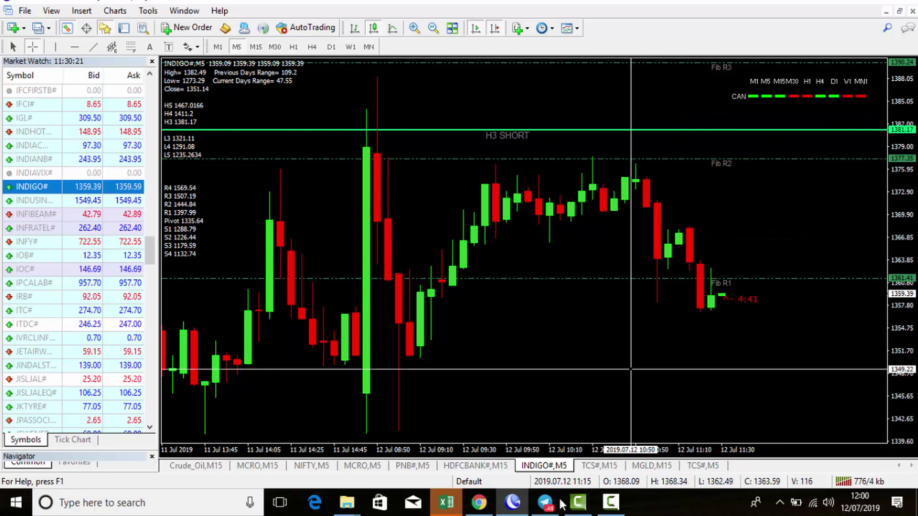
Step: Return to the Fyers HDFC Bank chart after checking INDIGO's H3 SHORT level at 1381.17 in MT4
left_click(479, 502)
Step: Load nicholasnelo.com in a new tab and scroll its MT4 page to the camarilla levels download
left_click(184, 5)
type("ni")
key("Return")
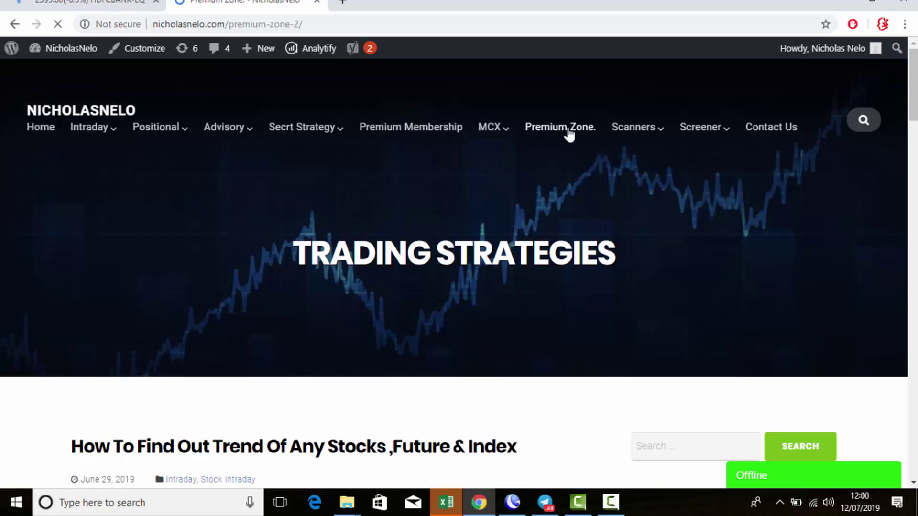
scroll(518, 216, "down", 10)
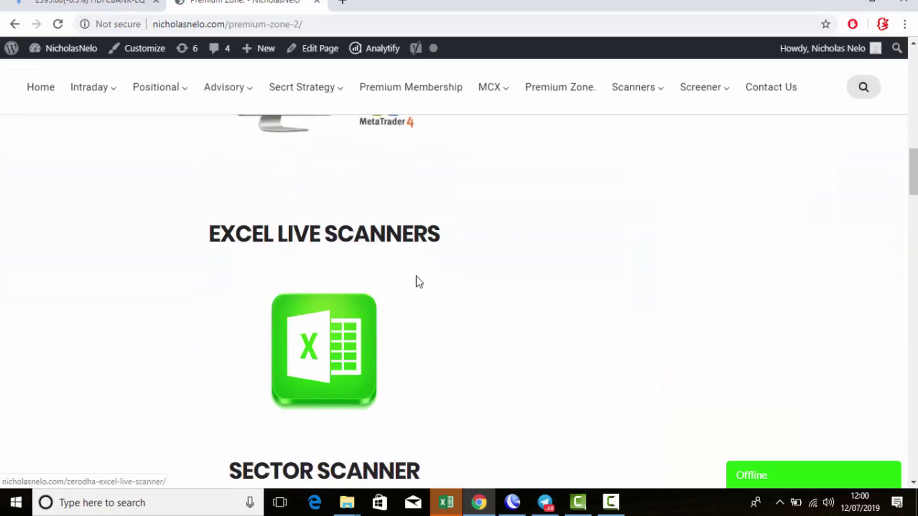
scroll(262, 245, "up", 3)
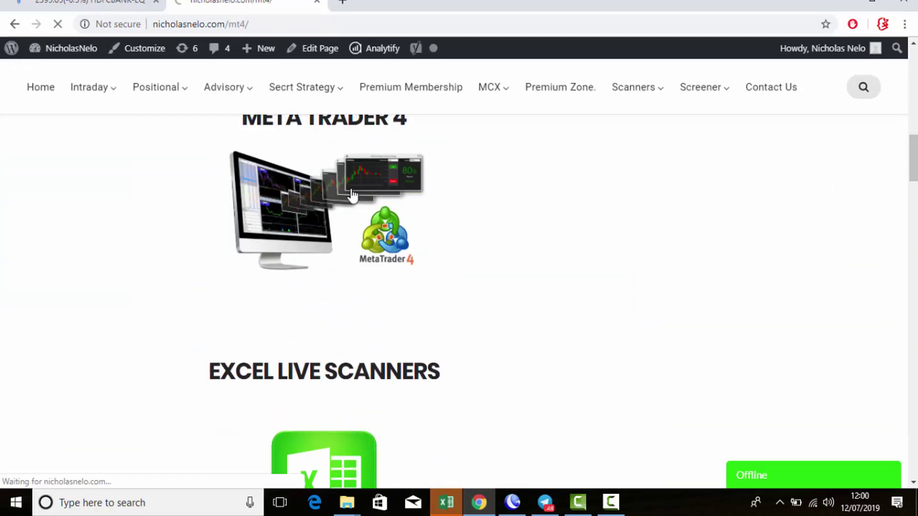
scroll(348, 194, "down", 15)
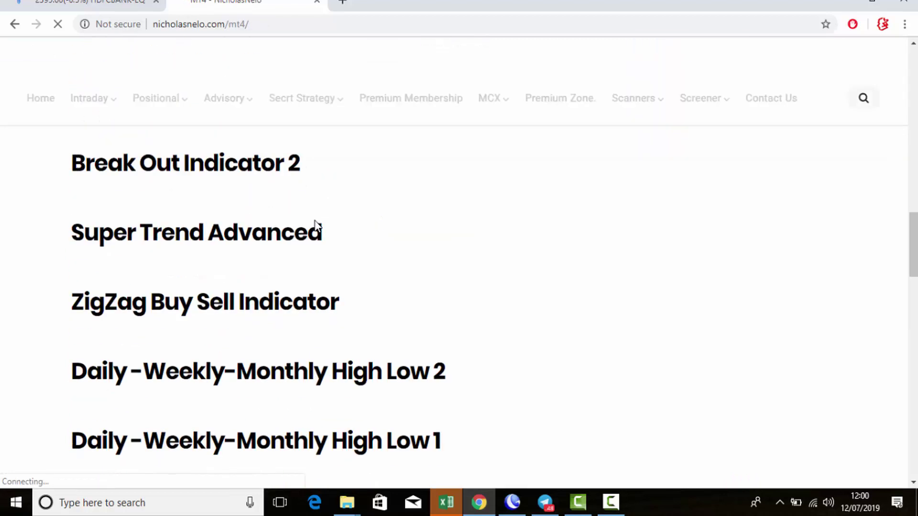
scroll(316, 225, "down", 4)
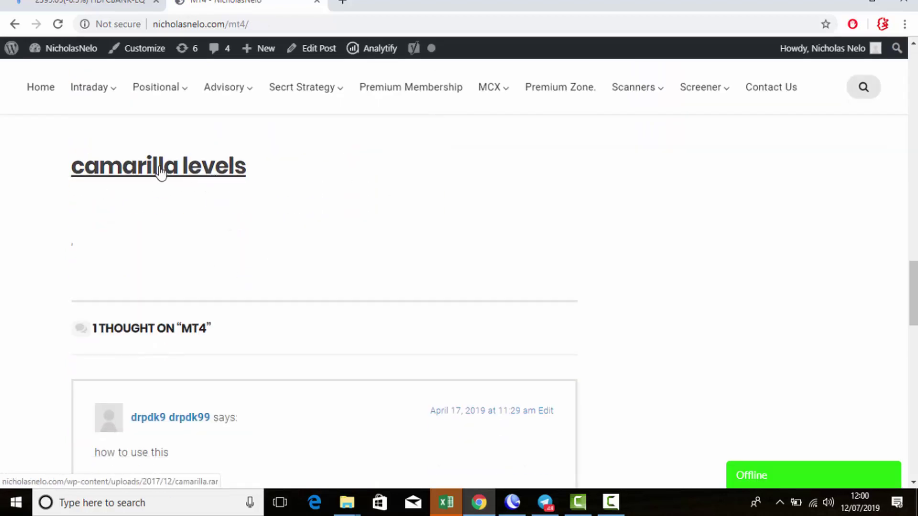
left_click(542, 501)
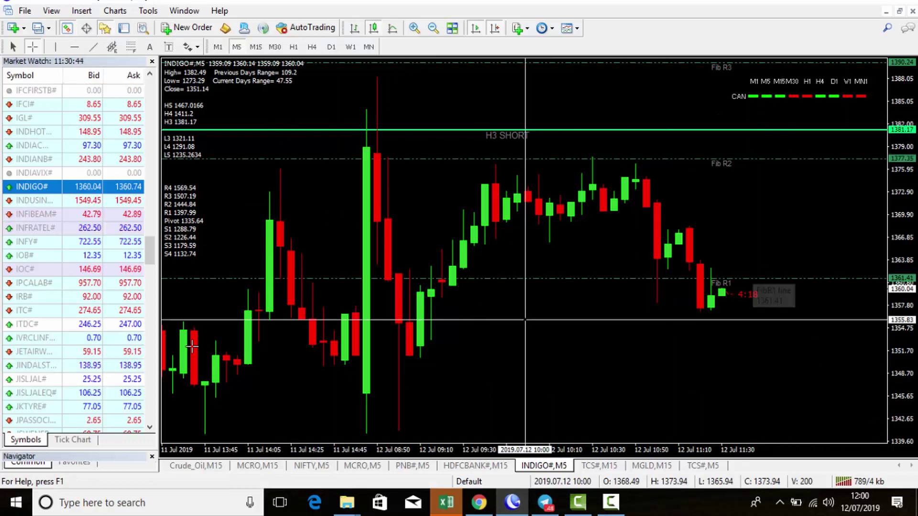
Step: Put HDFCBANK# on the MT4 5-minute pivot chart, then go back to the Fyers tab
left_click(89, 270)
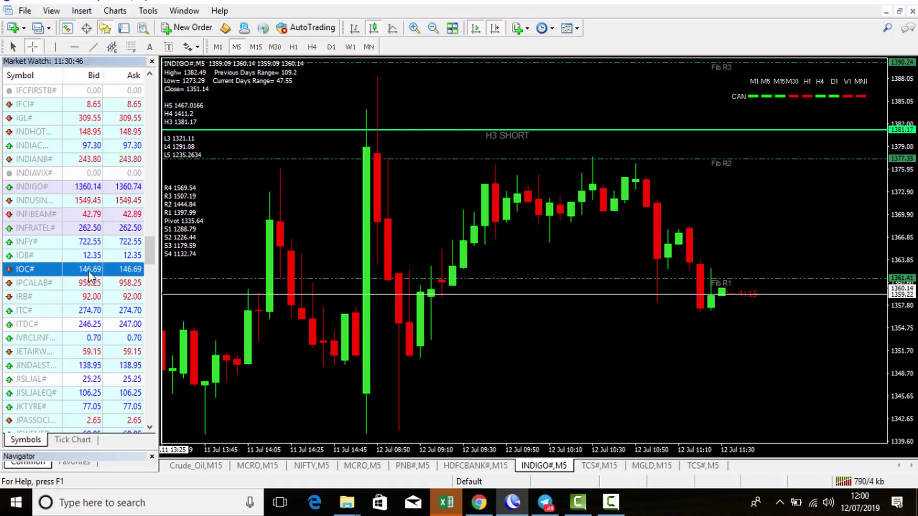
key("h")
key("h")
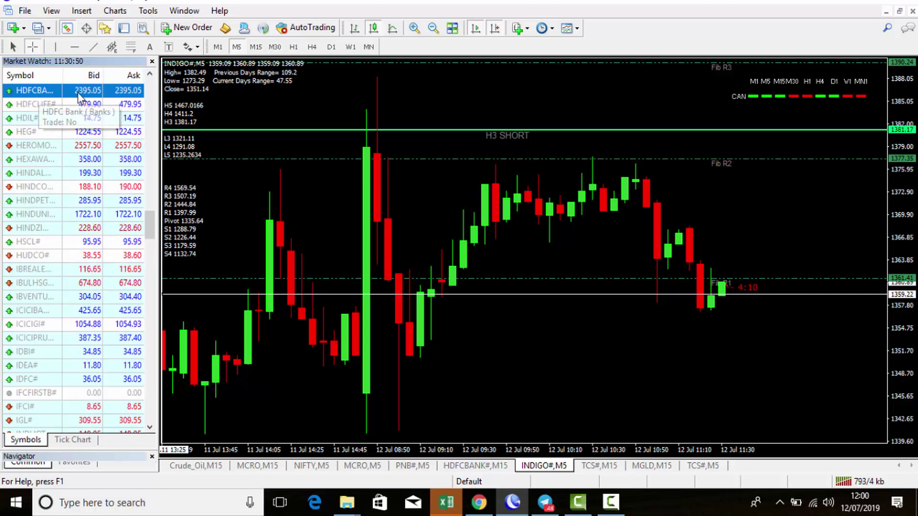
left_click_drag(344, 225, 347, 226)
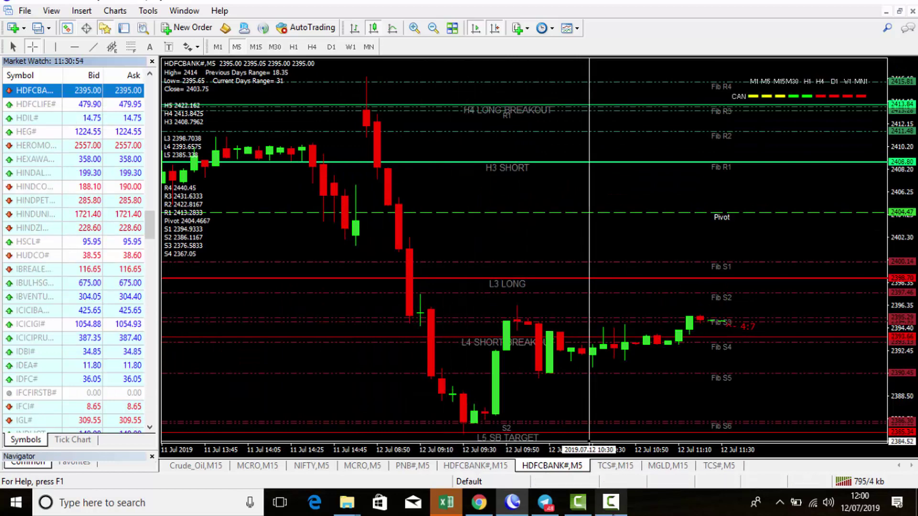
left_click(478, 502)
left_click(144, 5)
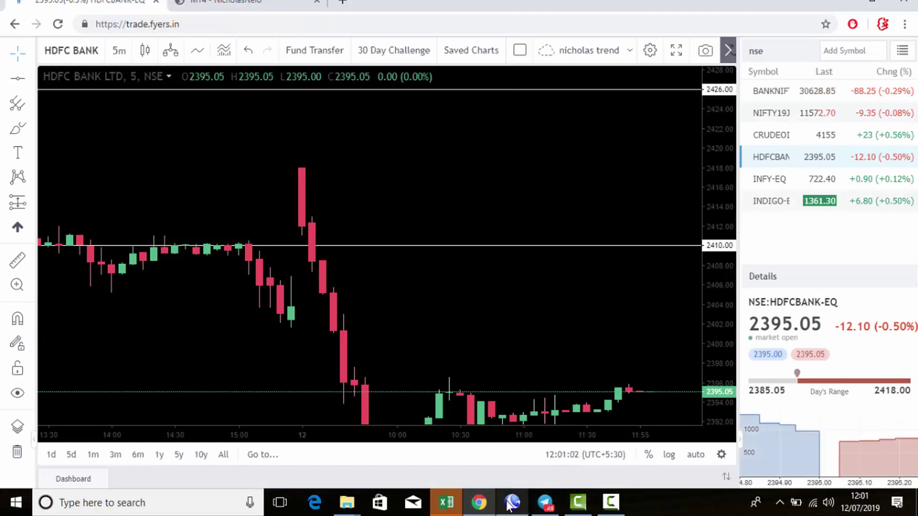
Step: Compare HDFC Bank's Fyers chart against MT4, pan to the session lows, then switch to INFY-EQ
left_click(524, 509)
left_click(523, 508)
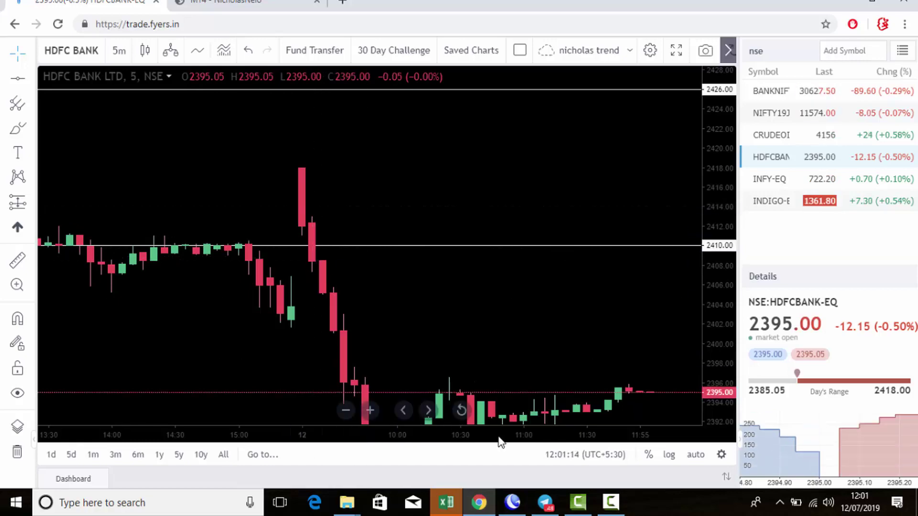
left_click(525, 505)
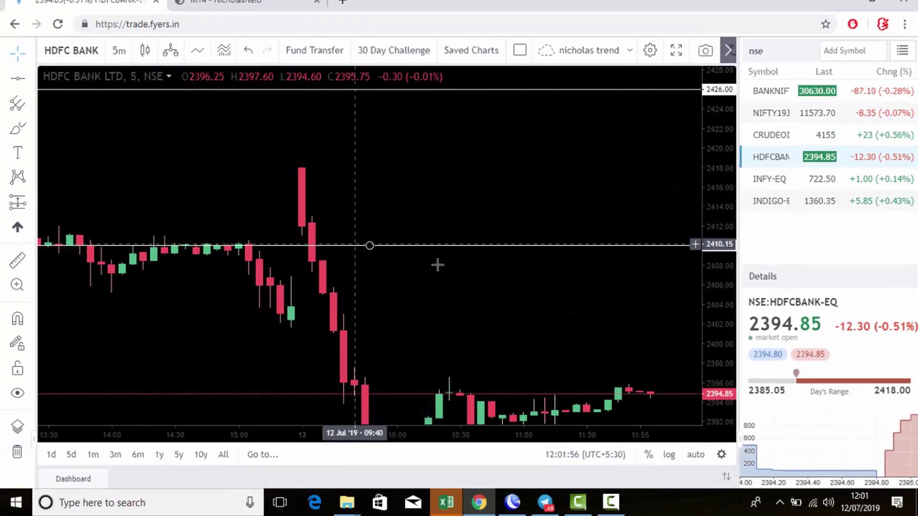
left_click_drag(547, 273, 522, 151)
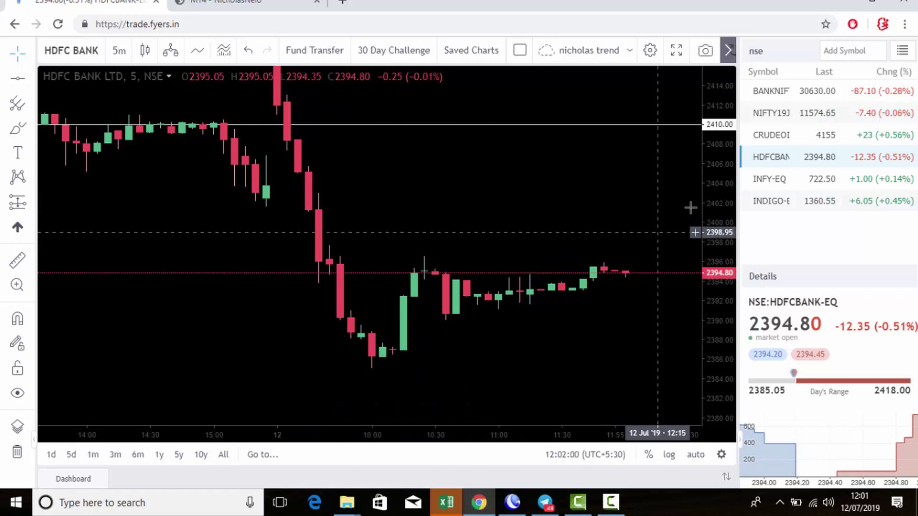
left_click(758, 183)
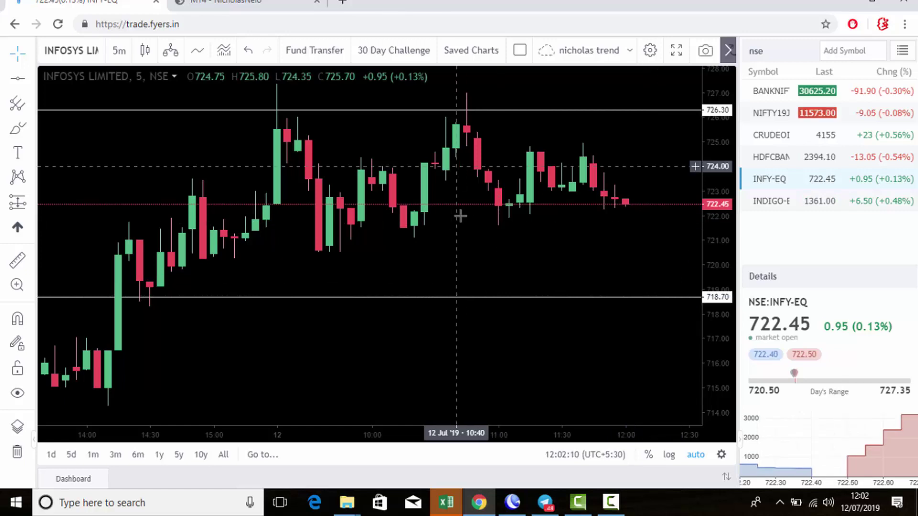
left_click(468, 133)
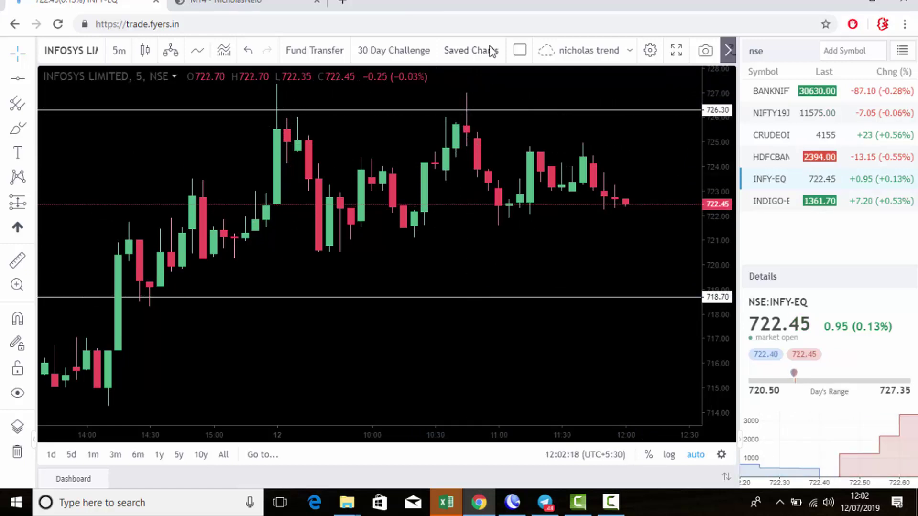
left_click(479, 109)
left_click(463, 240)
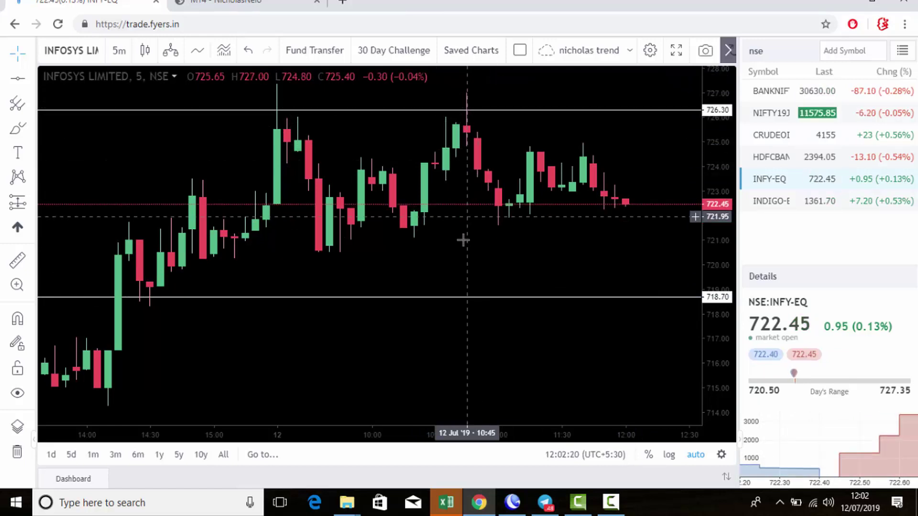
Step: Load INFY# onto the MT4 pivot chart to read H3 SHORT 726.19 and L3 LONG 718.61
left_click(513, 503)
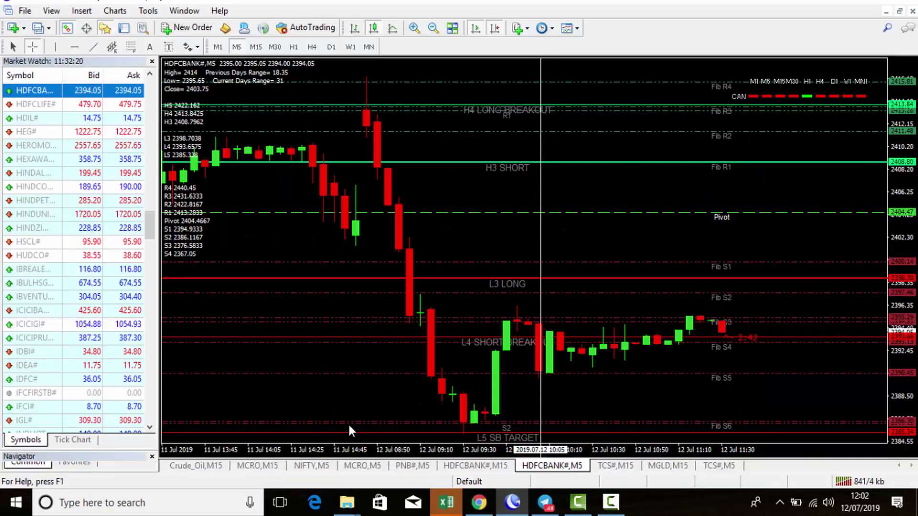
left_click(47, 213)
key("i")
key("n")
key("f")
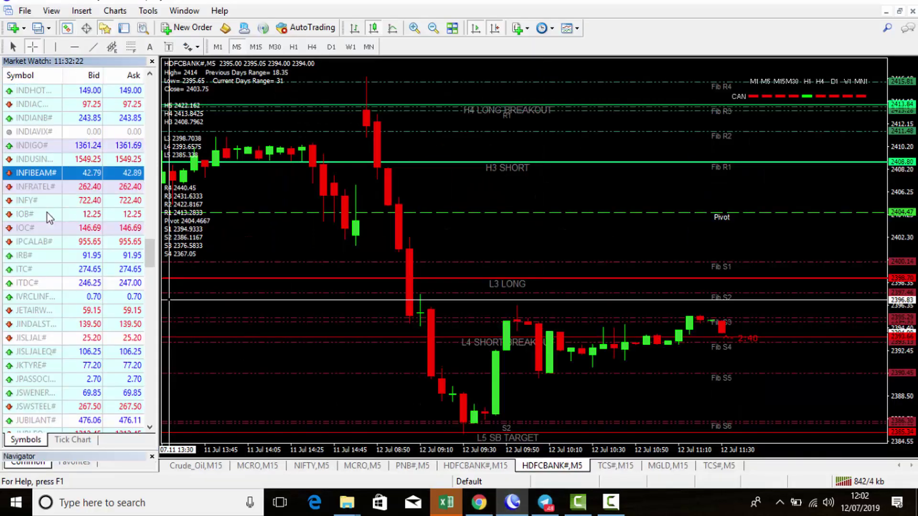
key("y")
left_click_drag(350, 252, 335, 252)
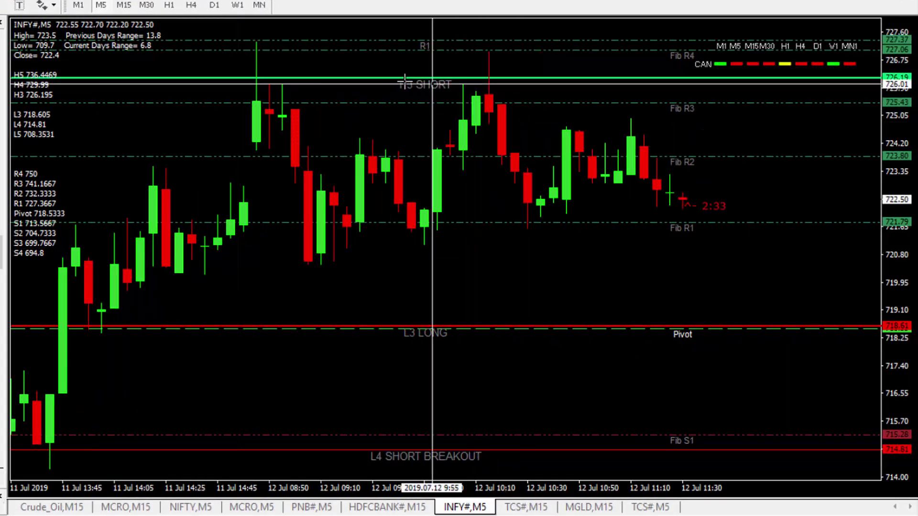
mouse_move(490, 113)
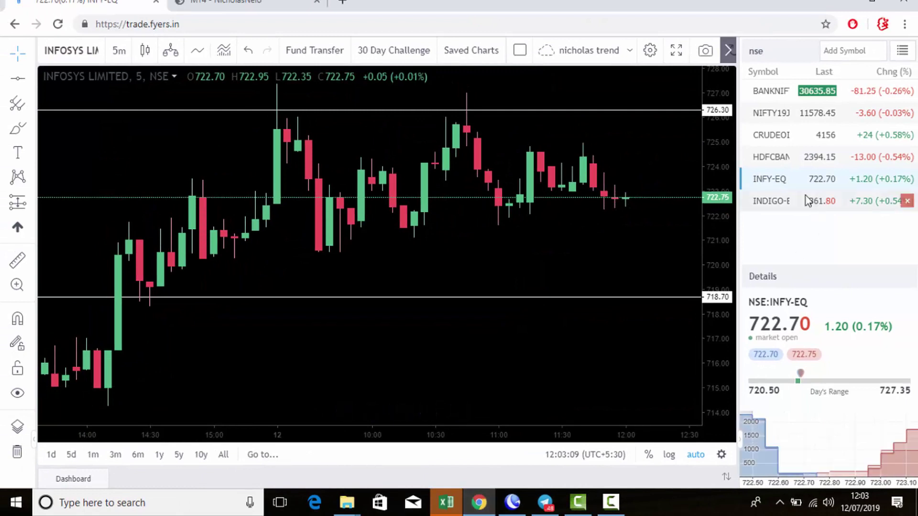
Step: Open the INDIGO-EQ chart in Fyers, showing price 1361.80 above the 1342.00 line
left_click(802, 198)
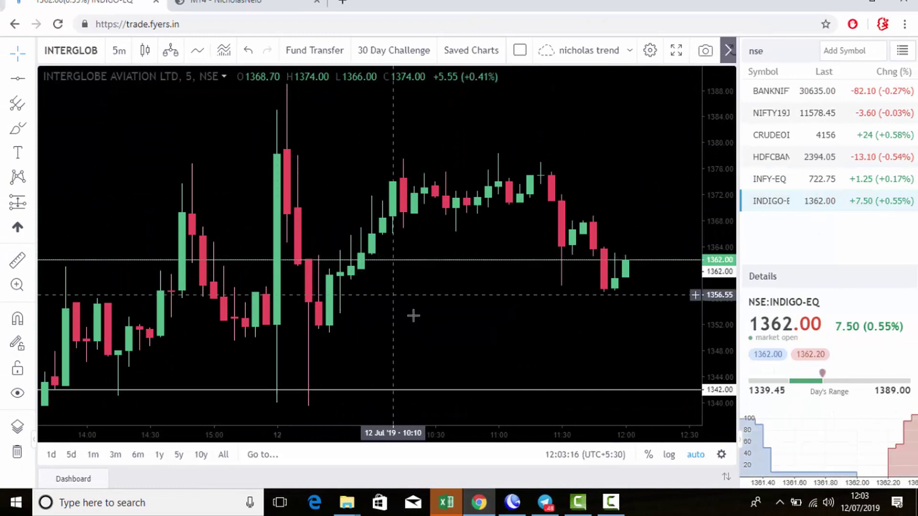
left_click(513, 502)
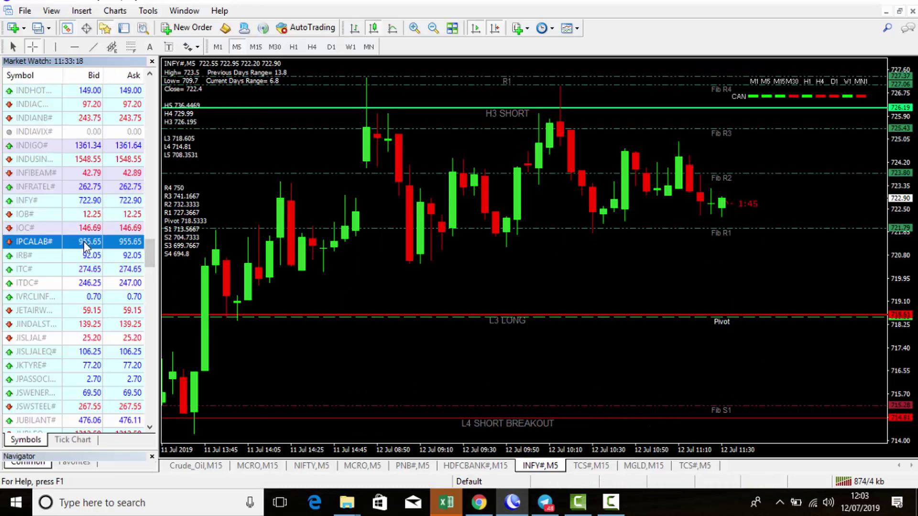
Step: Load INDIGO# onto the MT4 pivot chart and zoom out and back in to study H3 1381.17 and L3 1321.11
key("Page_Up")
key("Down")
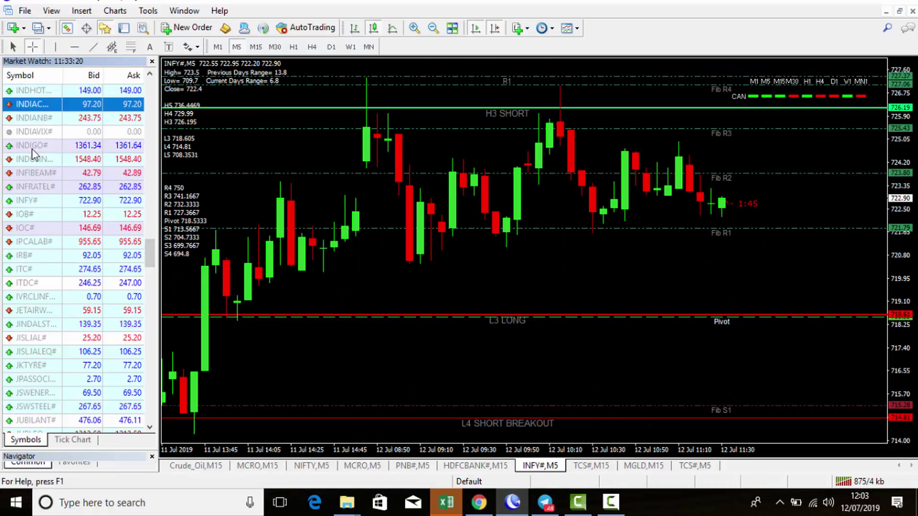
left_click_drag(156, 145, 225, 203)
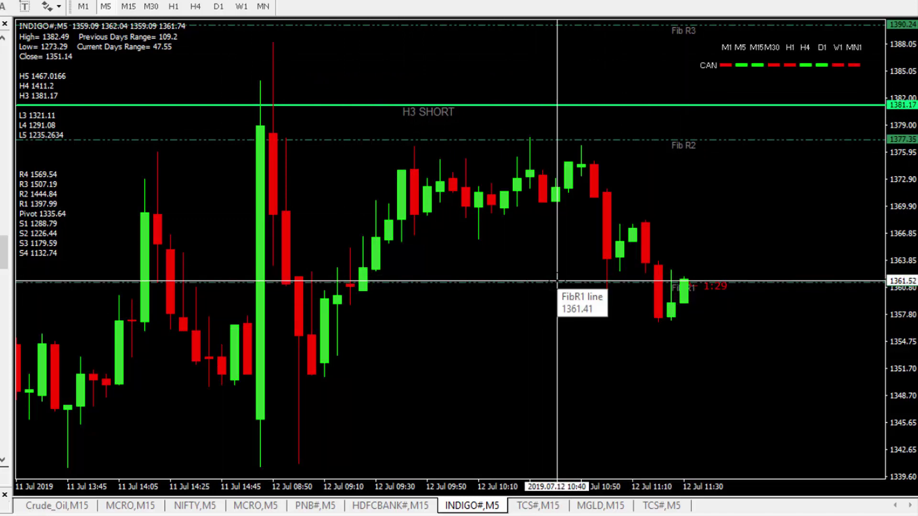
scroll(476, 287, "up", 3)
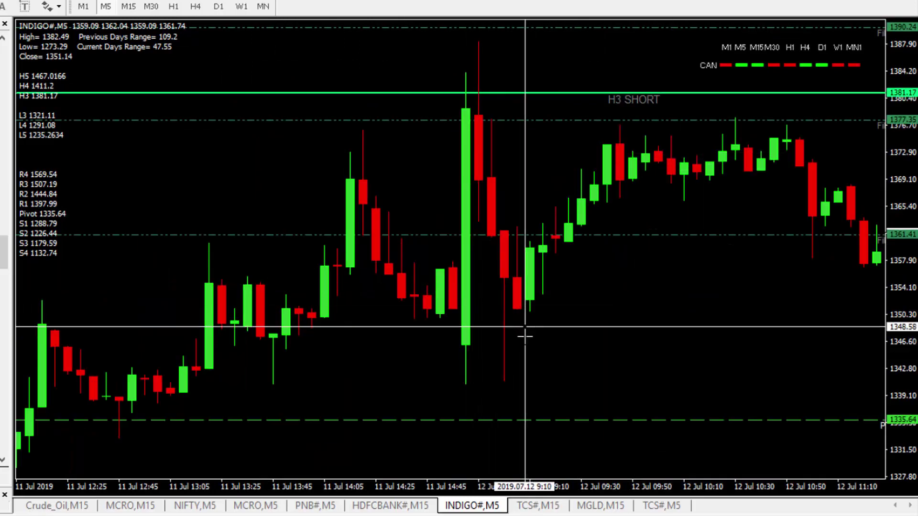
scroll(524, 335, "down", 3)
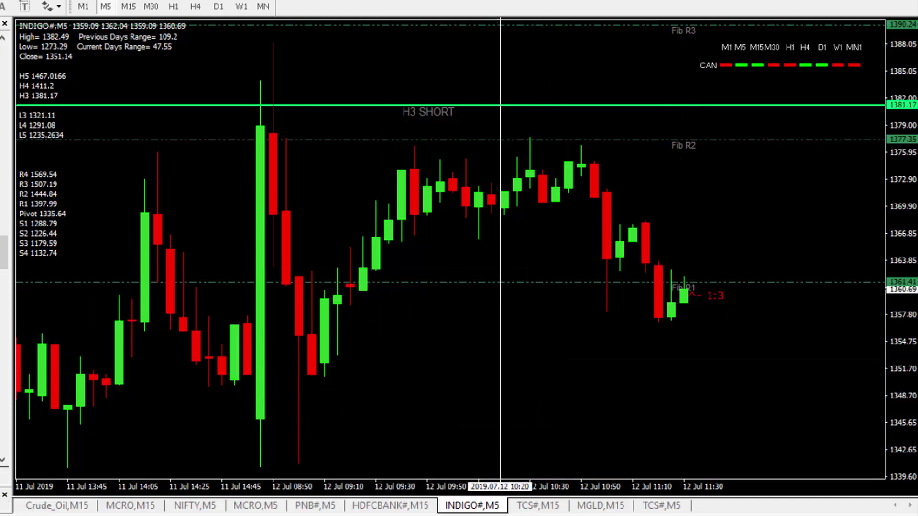
key("minus")
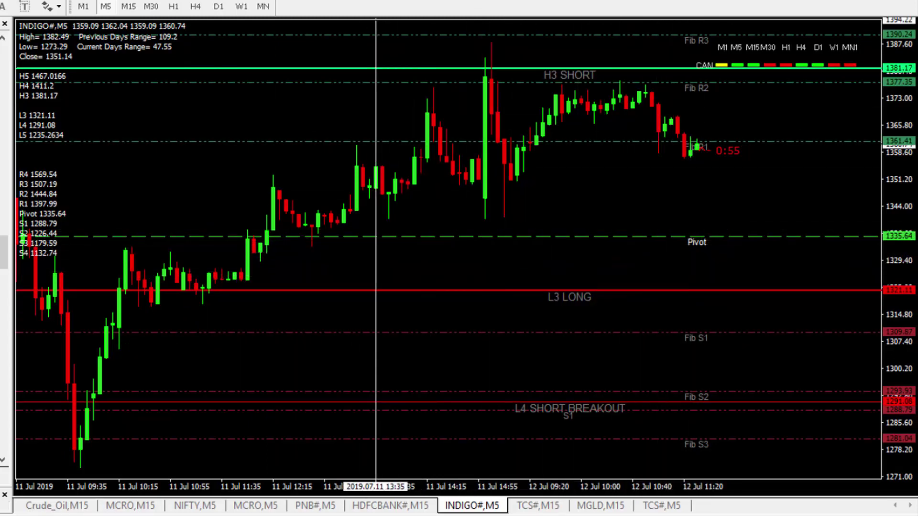
key("plus")
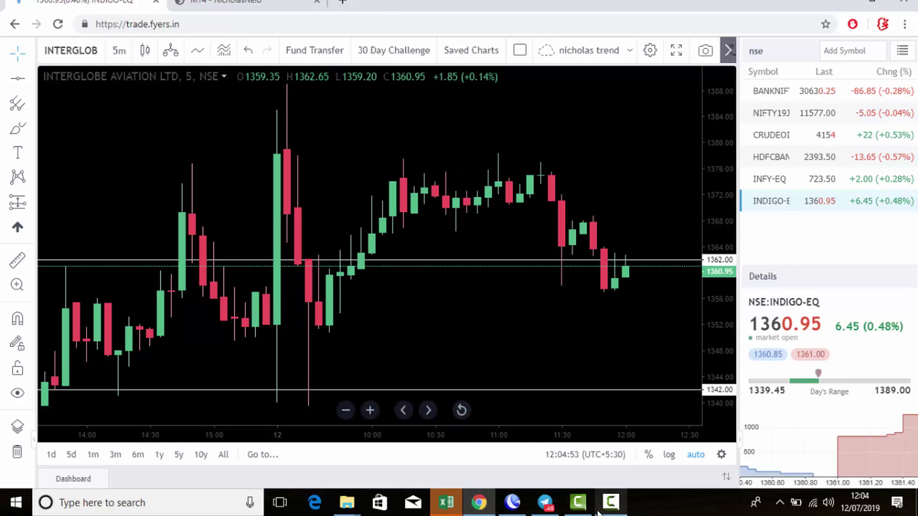
left_click(512, 503)
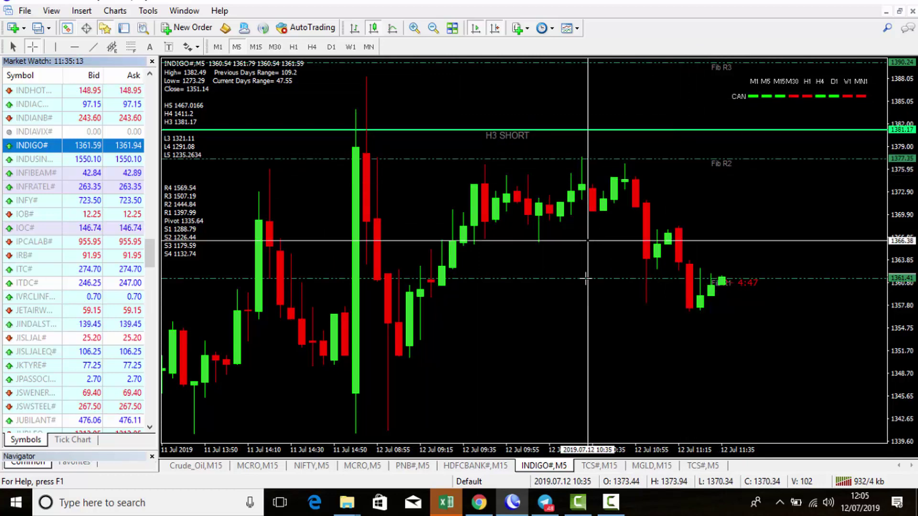
left_click(479, 503)
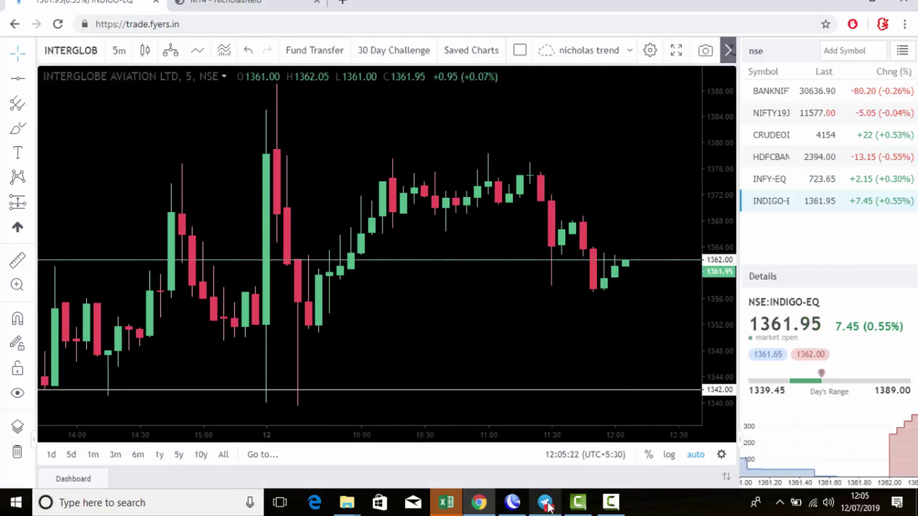
left_click(513, 503)
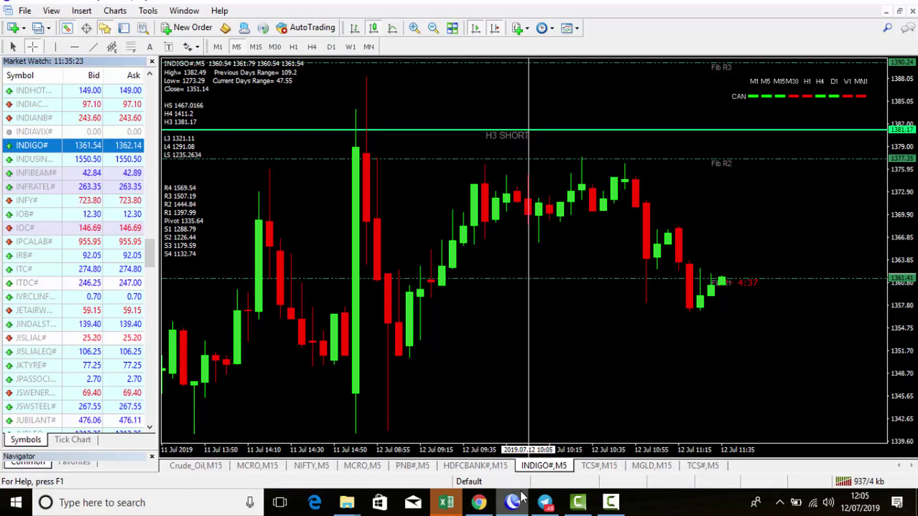
left_click(512, 503)
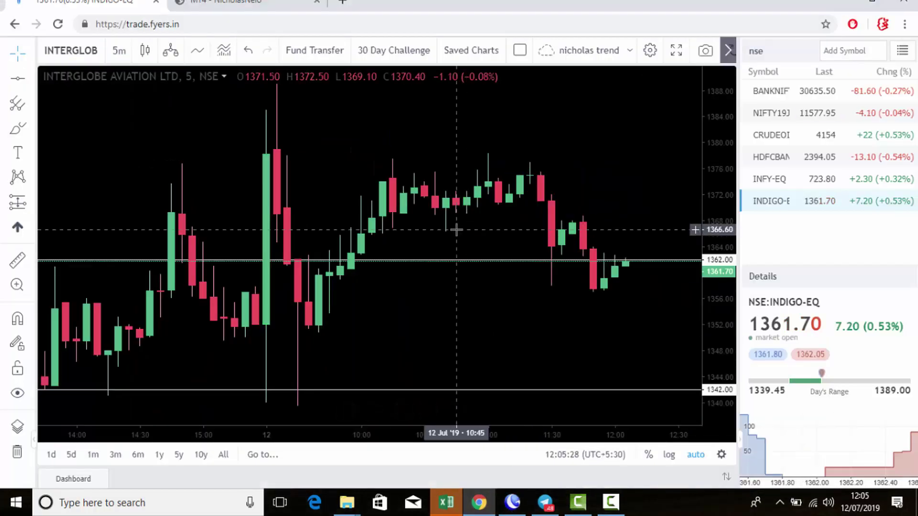
Step: Open the Fyers HDFC Bank chart and shift it to show both the 2410 and 2426 lines
scroll(456, 230, "down", 3)
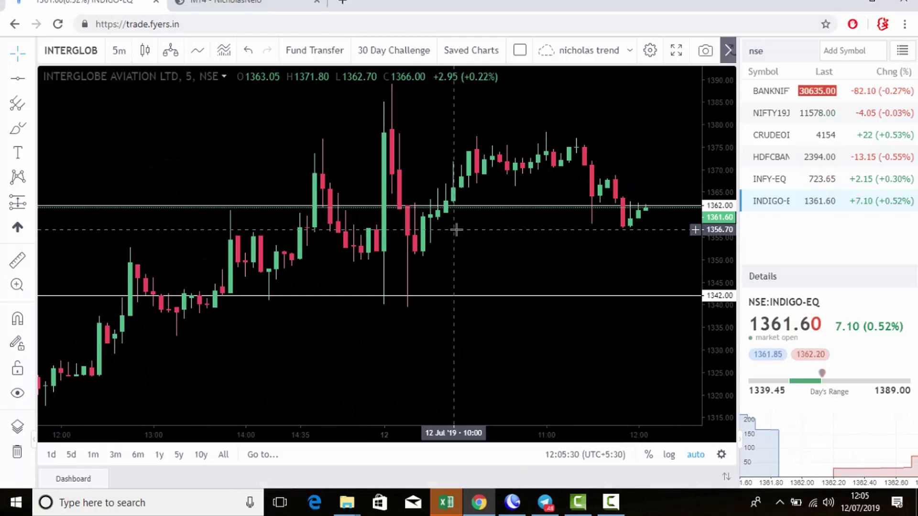
left_click(813, 141)
left_click(803, 164)
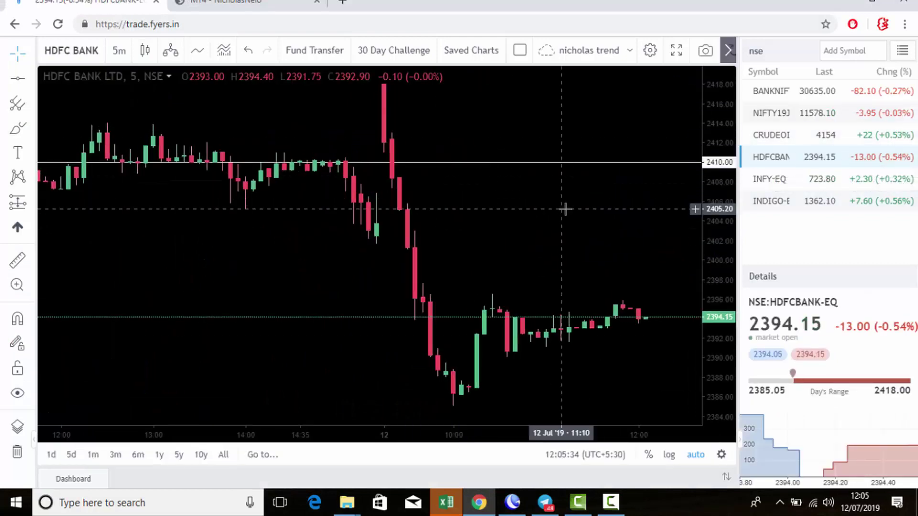
scroll(566, 208, "down", 1)
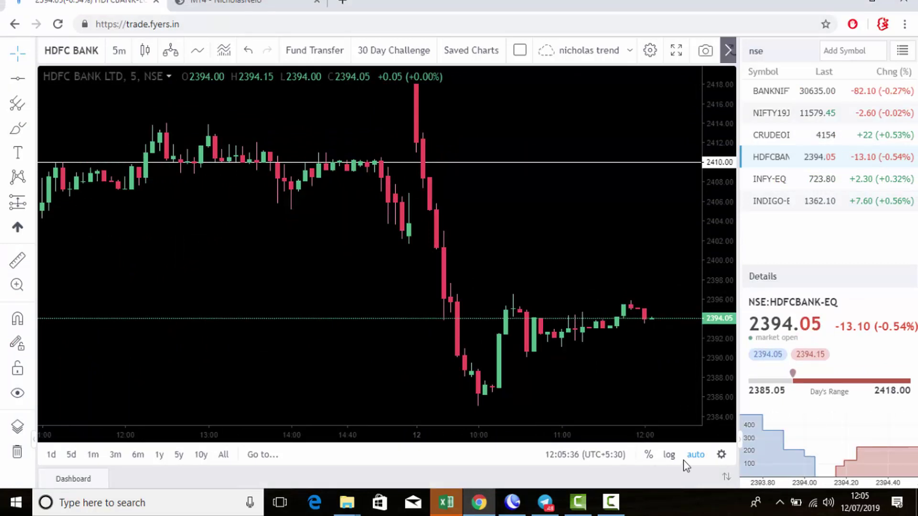
left_click_drag(547, 209, 550, 281)
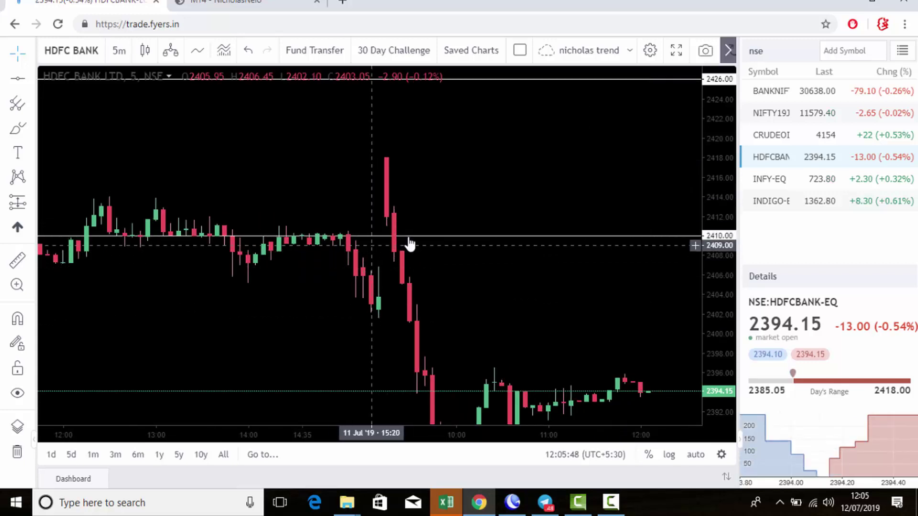
left_click(525, 502)
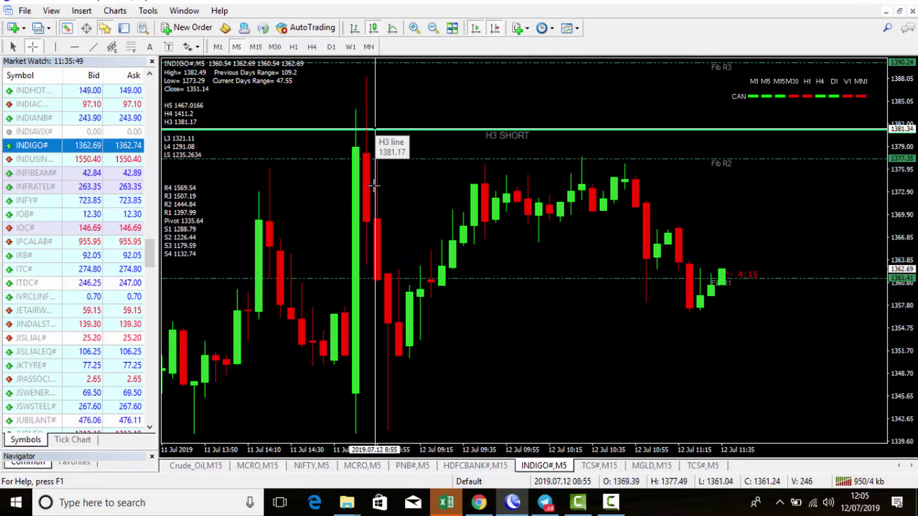